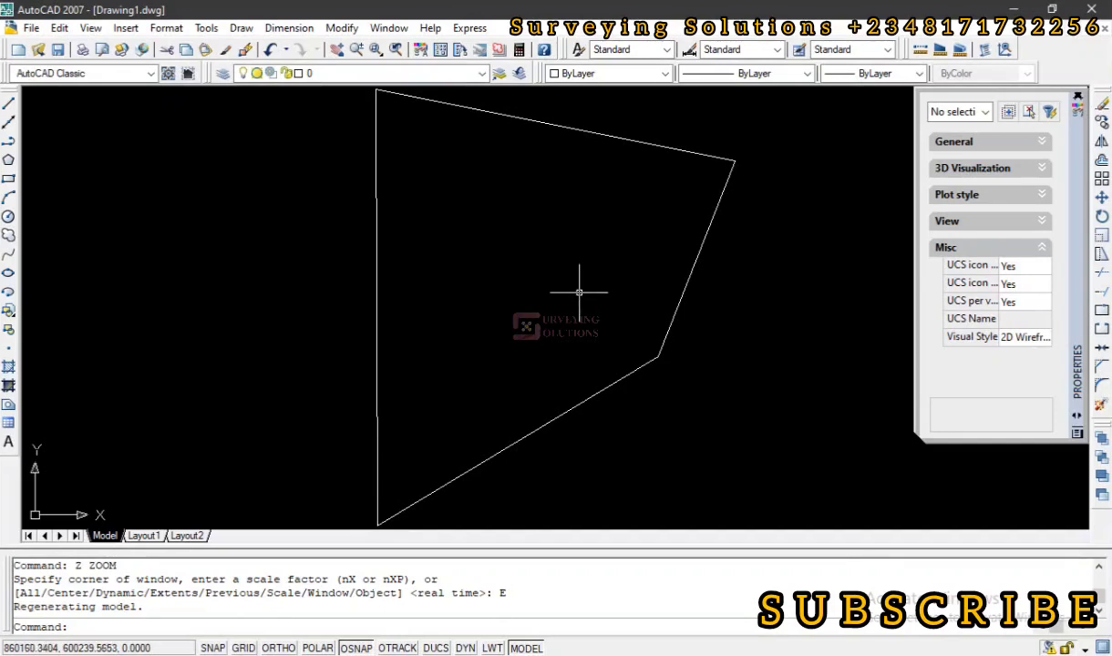
scroll(578, 293, down, 2)
scroll(577, 292, up, 2)
scroll(577, 292, up, 2)
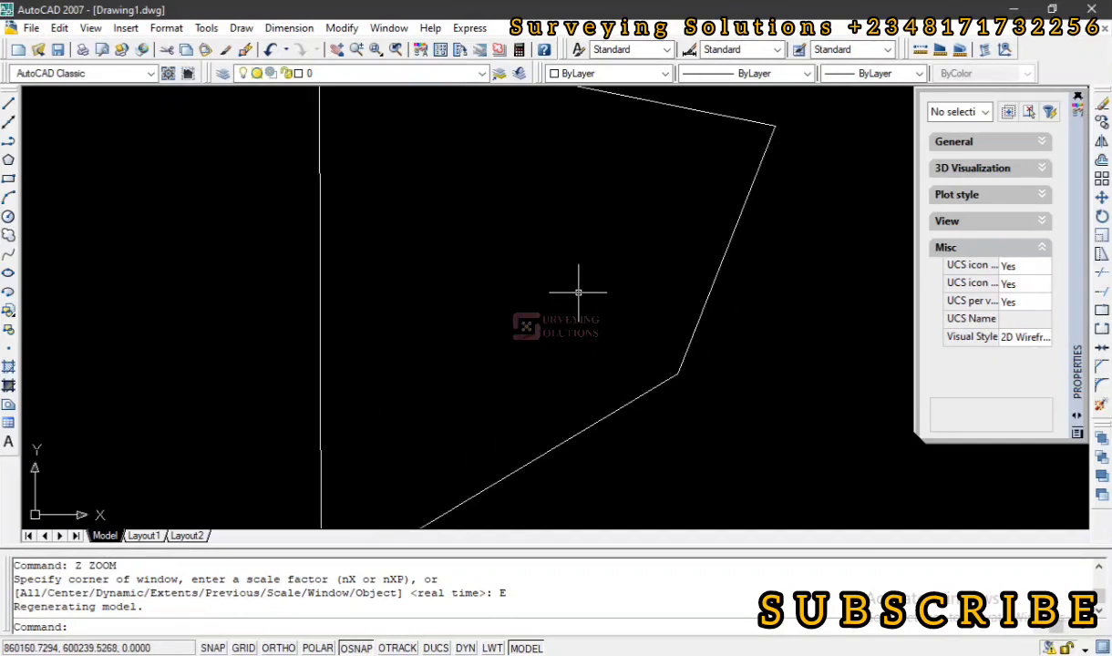
scroll(578, 292, down, 2)
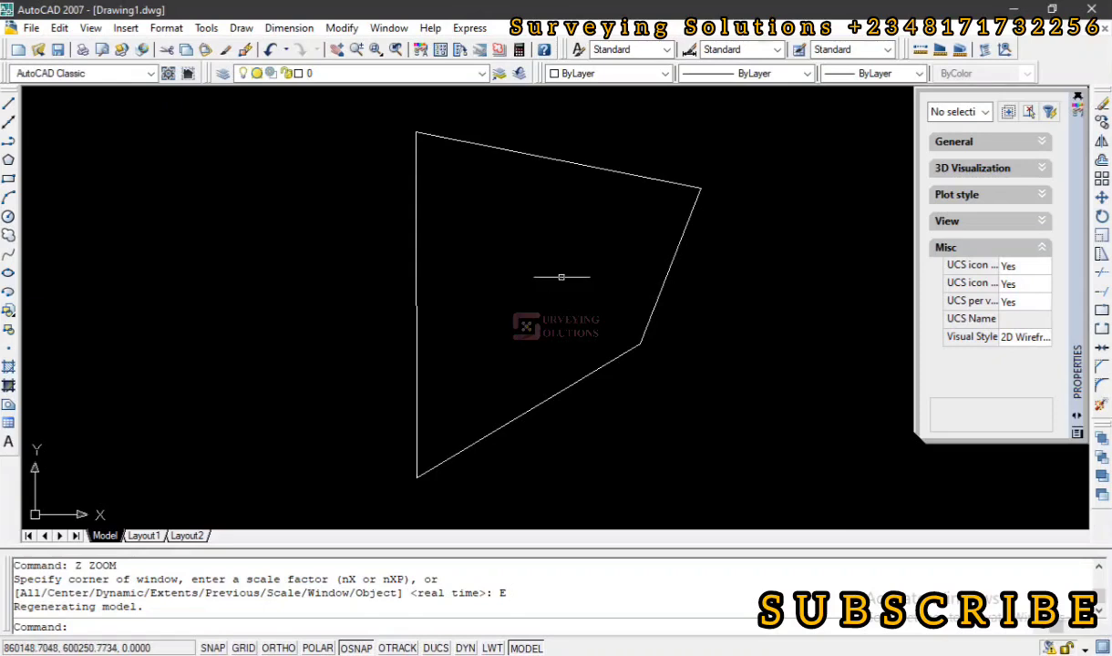
Step: Save the quadrilateral as SS.dwg in RECOVERY, then save again to generate SS.bak
click(32, 30)
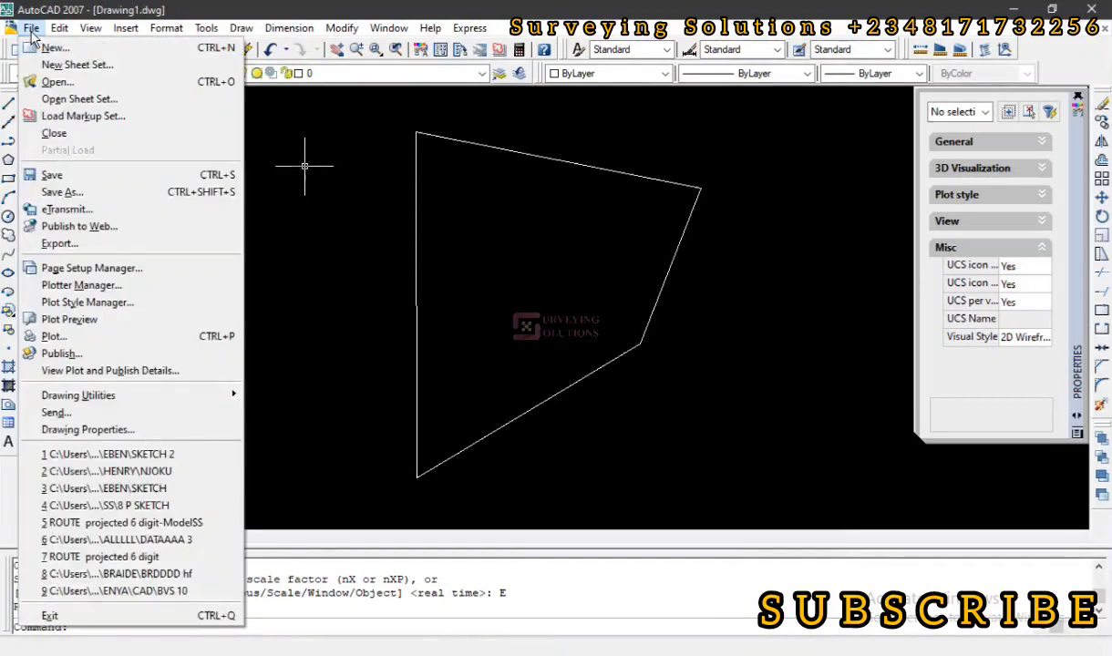
click(81, 190)
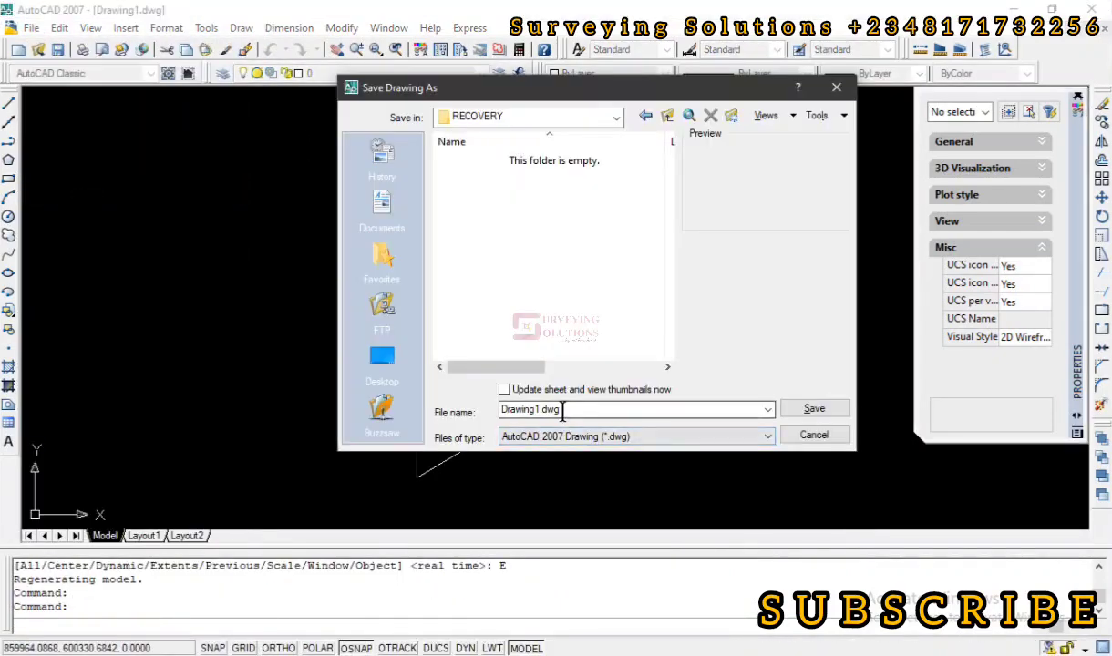
double_click(563, 413)
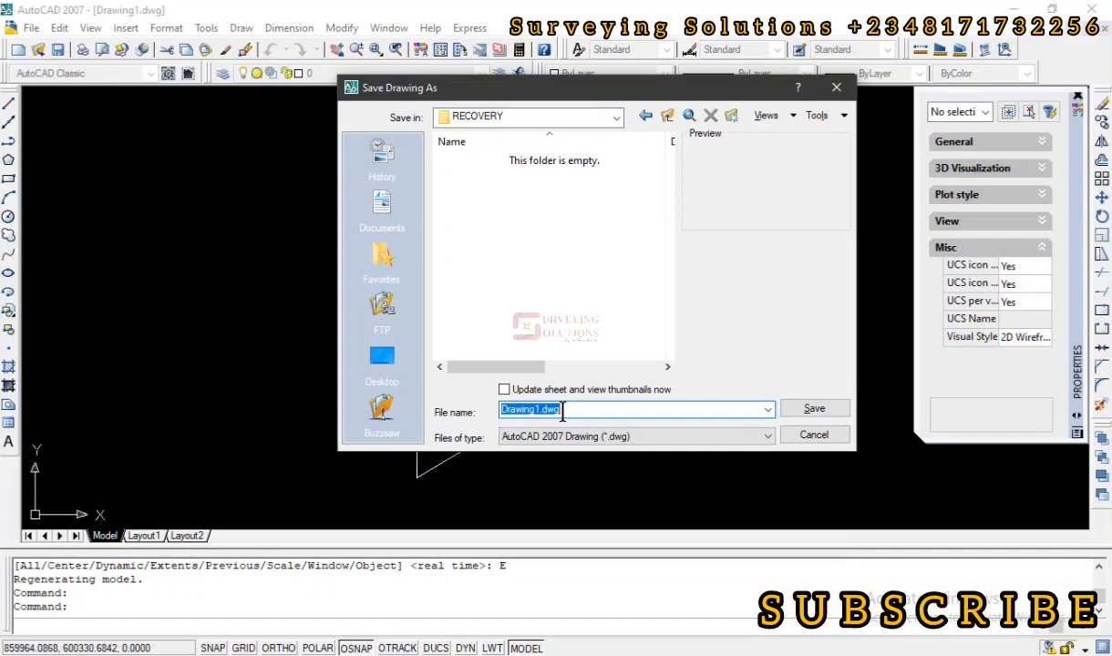
text(SS)
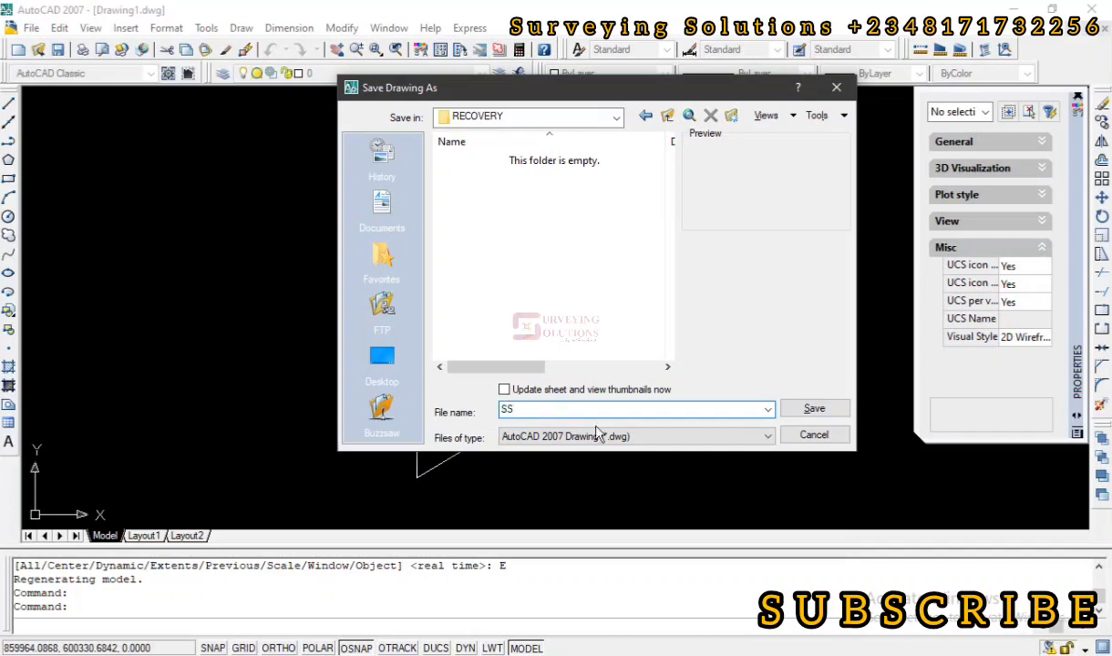
click(817, 410)
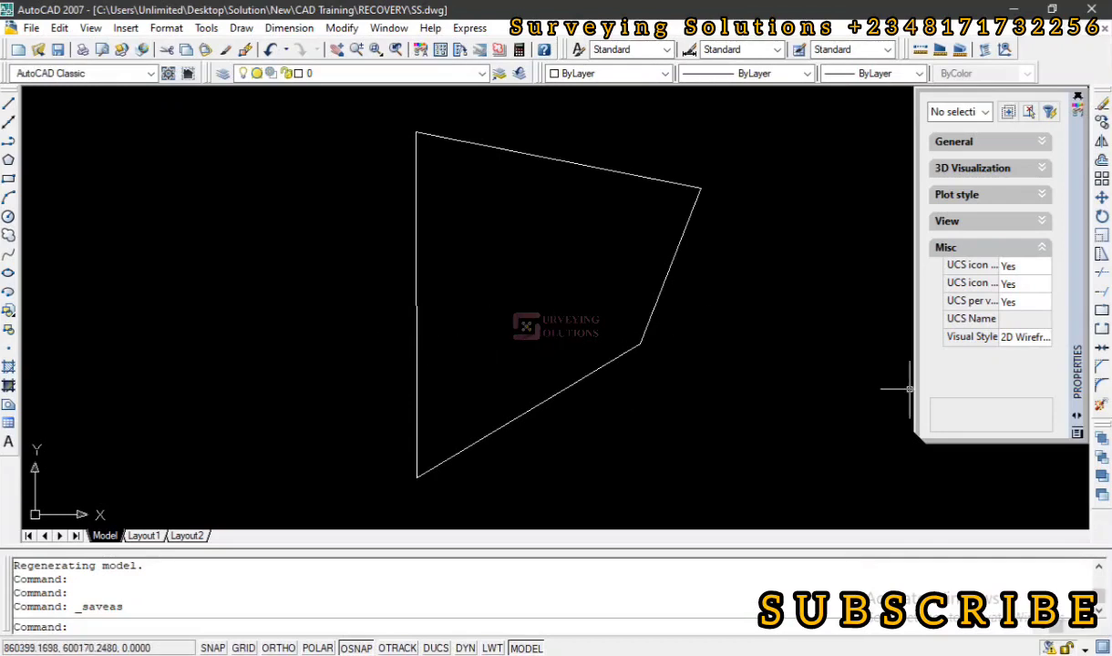
key(ctrl+s)
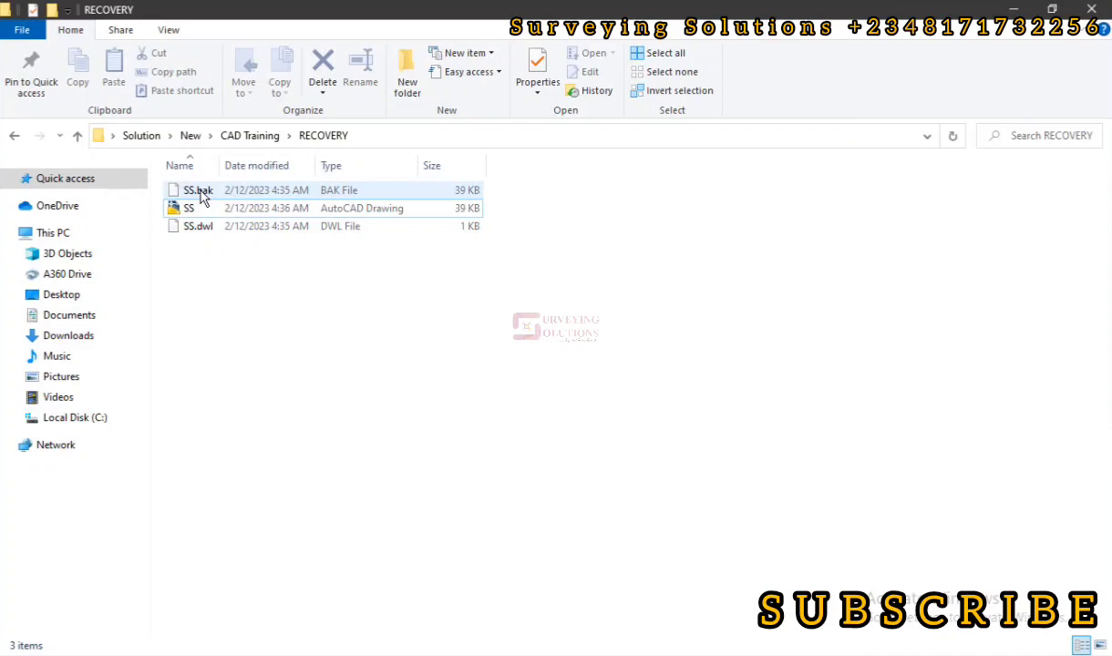
Step: Rename the SS.bak backup to SSS.dwg, accepting the extension-change warning
click(188, 208)
click(192, 197)
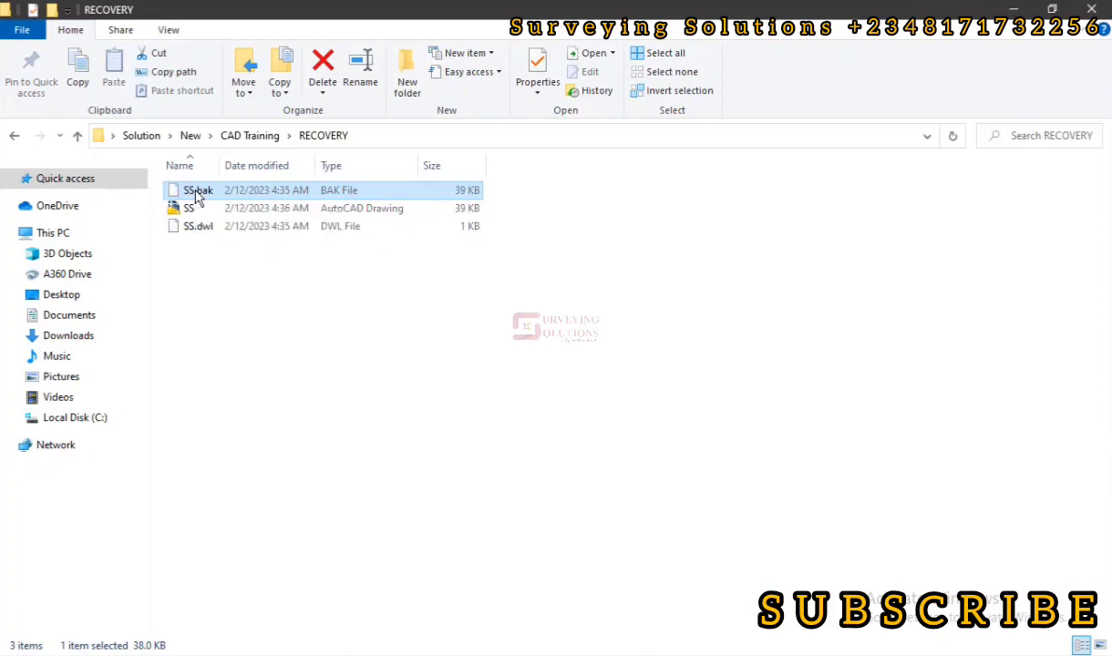
click(198, 192)
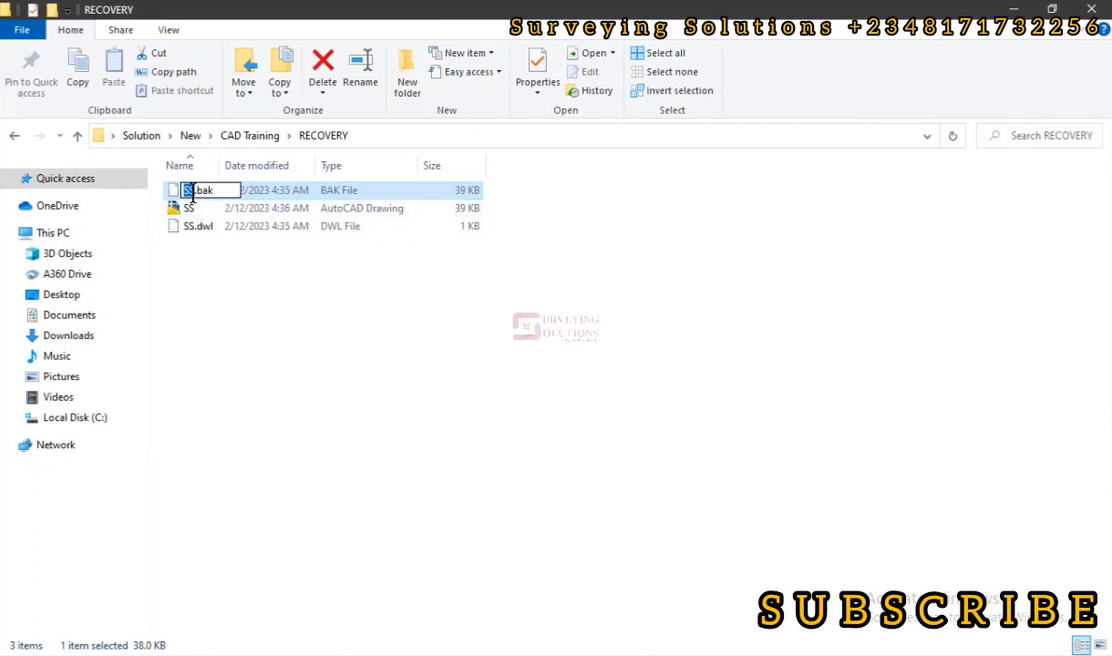
text(SSS)
key(BackSpace)
key(BackSpace)
key(BackSpace)
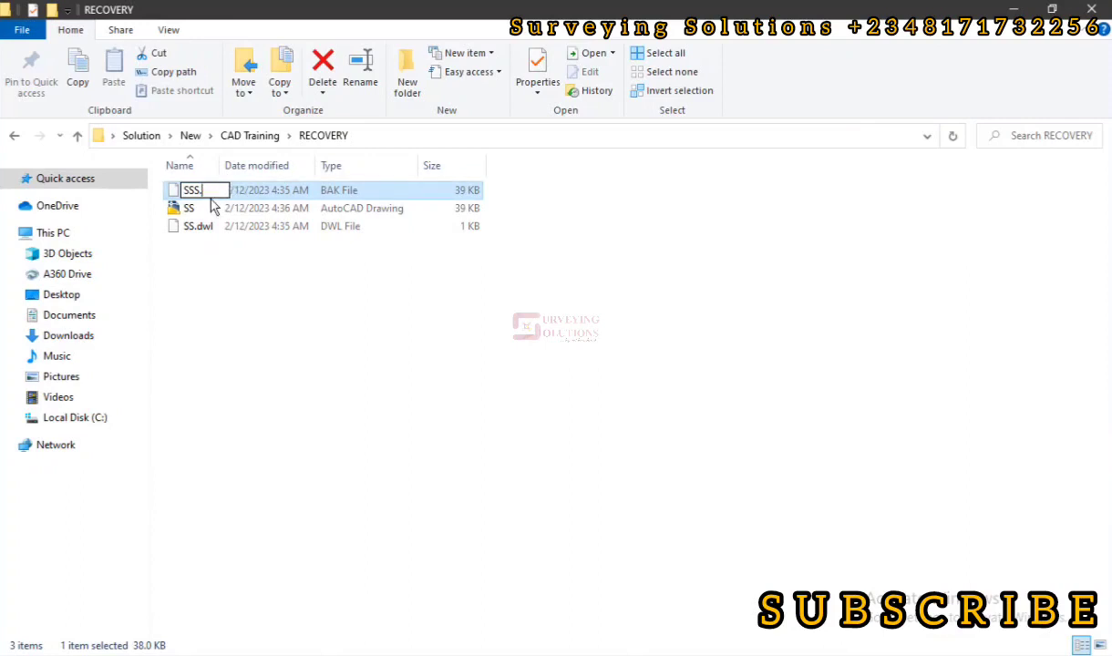
text(dwg)
key(Return)
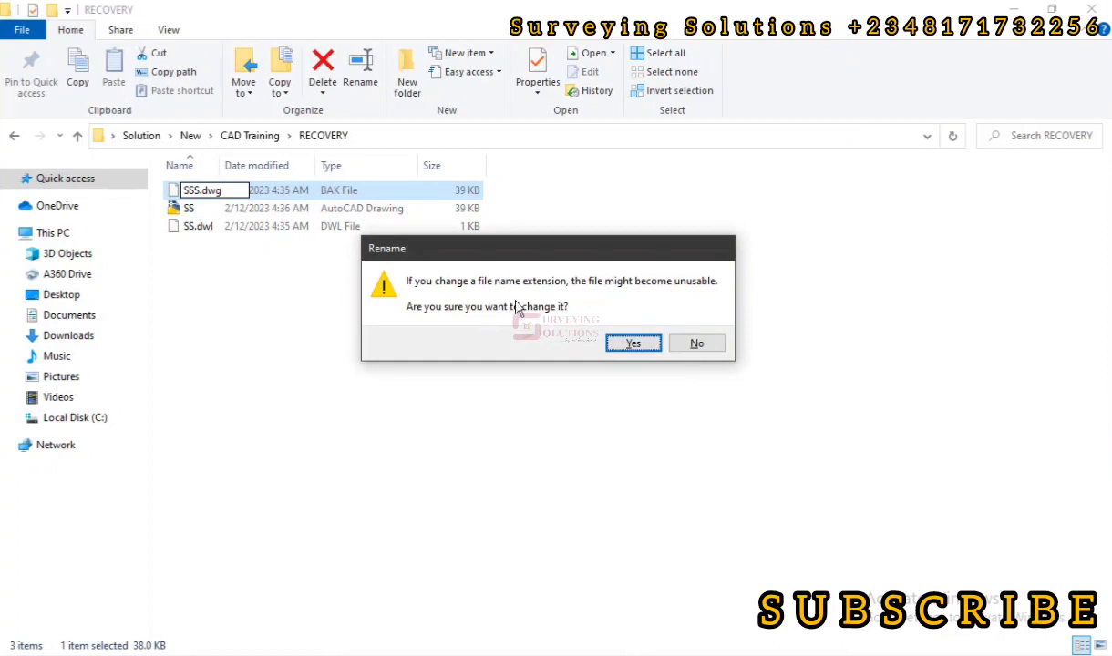
click(631, 344)
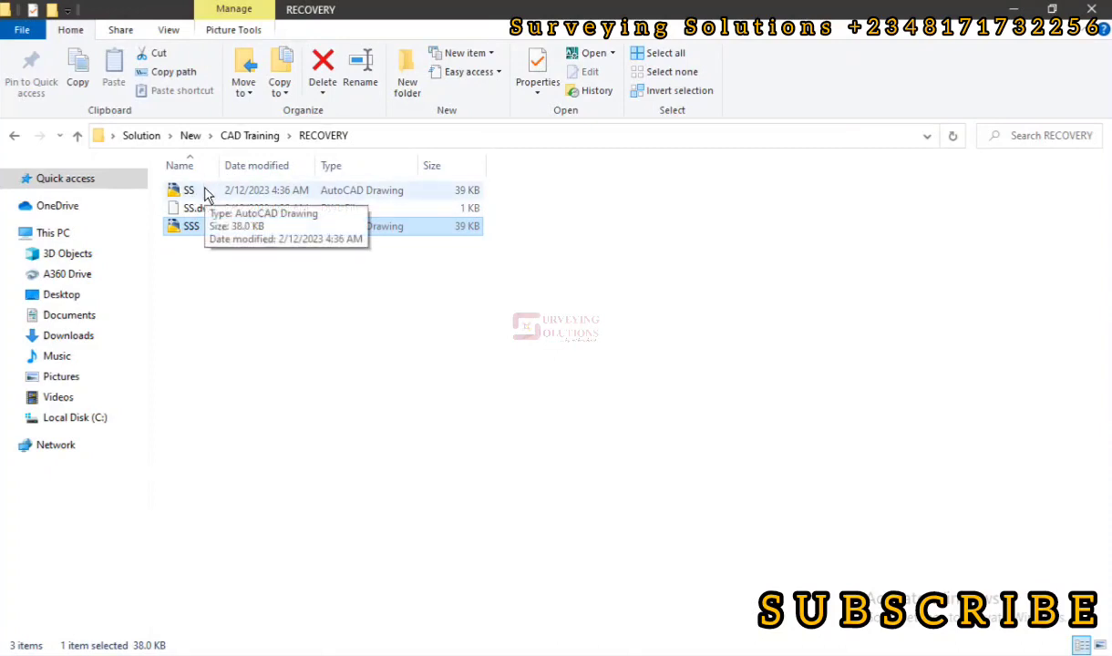
Step: Open the selected SSS.dwg from the Explorer Home ribbon to load it in AutoCAD
click(588, 57)
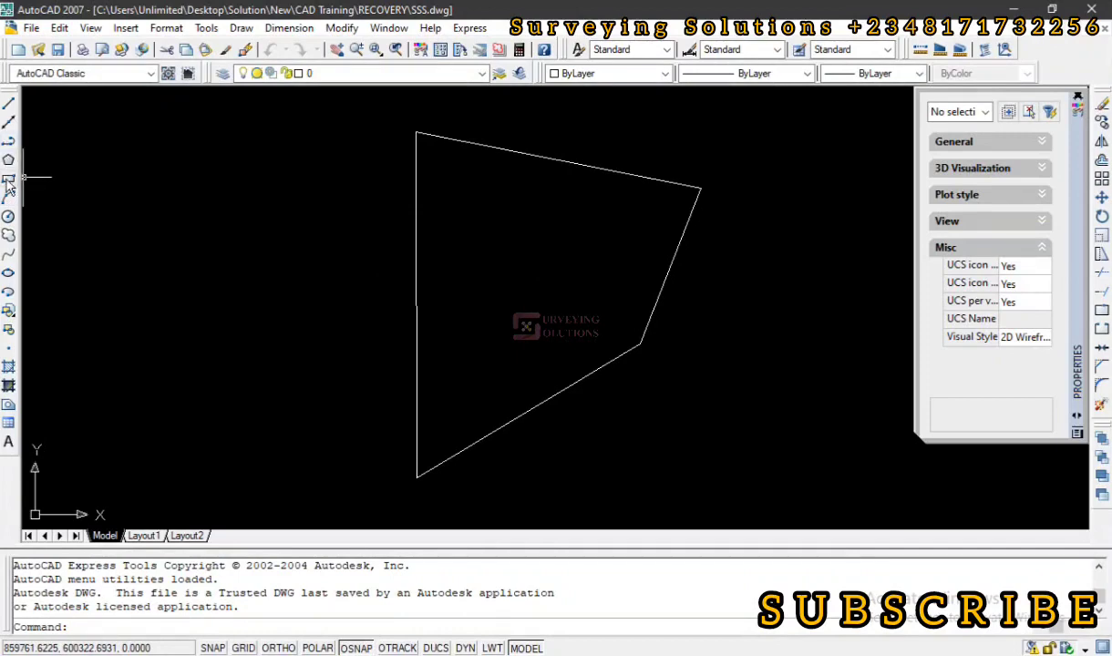
Step: Draw a rectangle with both corners placed inside the quadrilateral
click(8, 179)
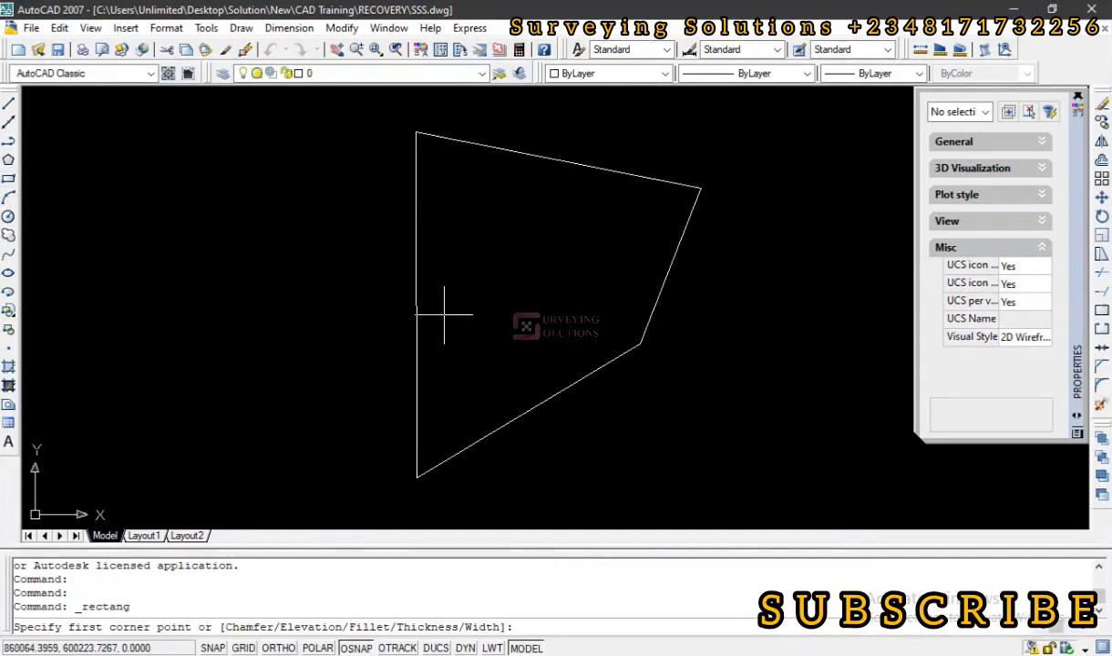
click(476, 221)
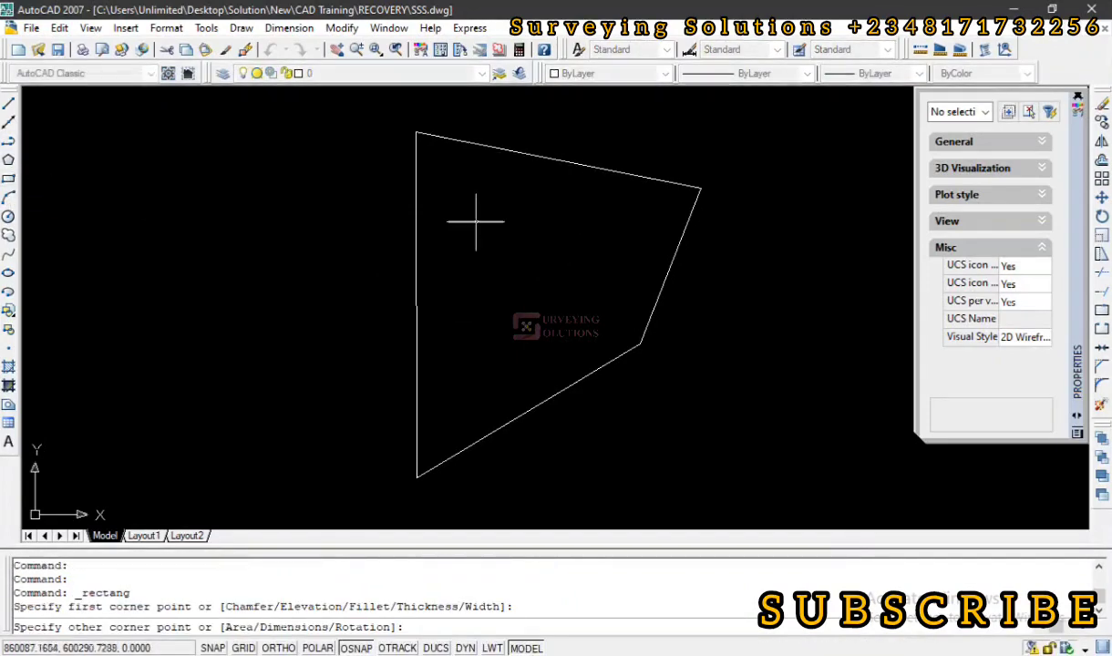
click(603, 309)
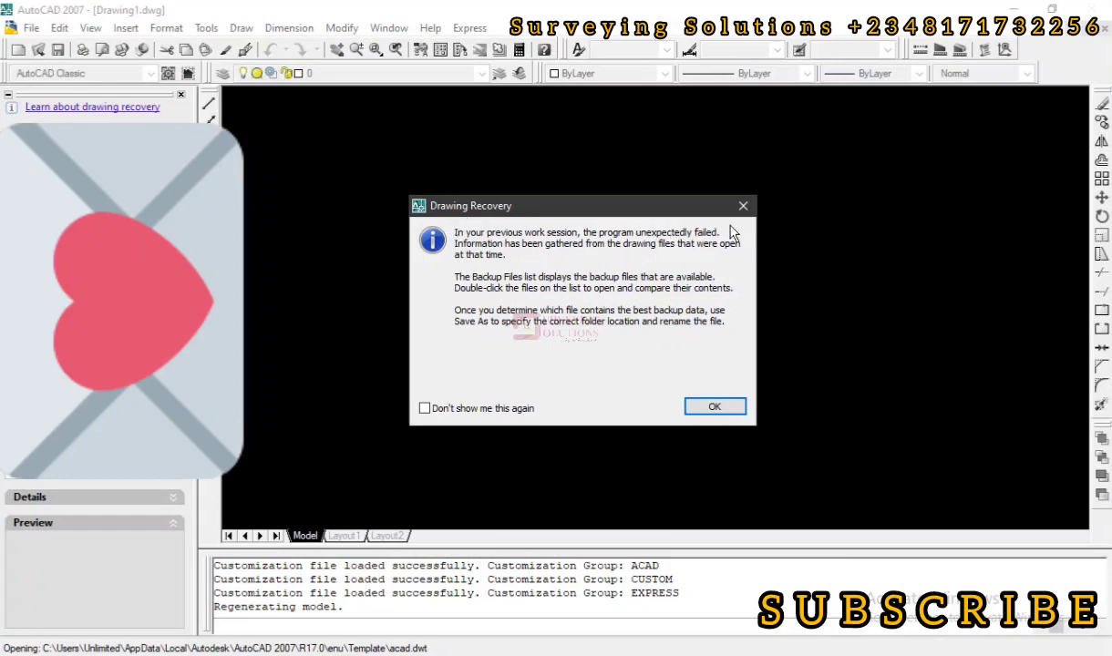
Step: Dismiss the recovery notice, expand the SS and SSS folders, and preview SS.dwg's quadrilateral
click(725, 409)
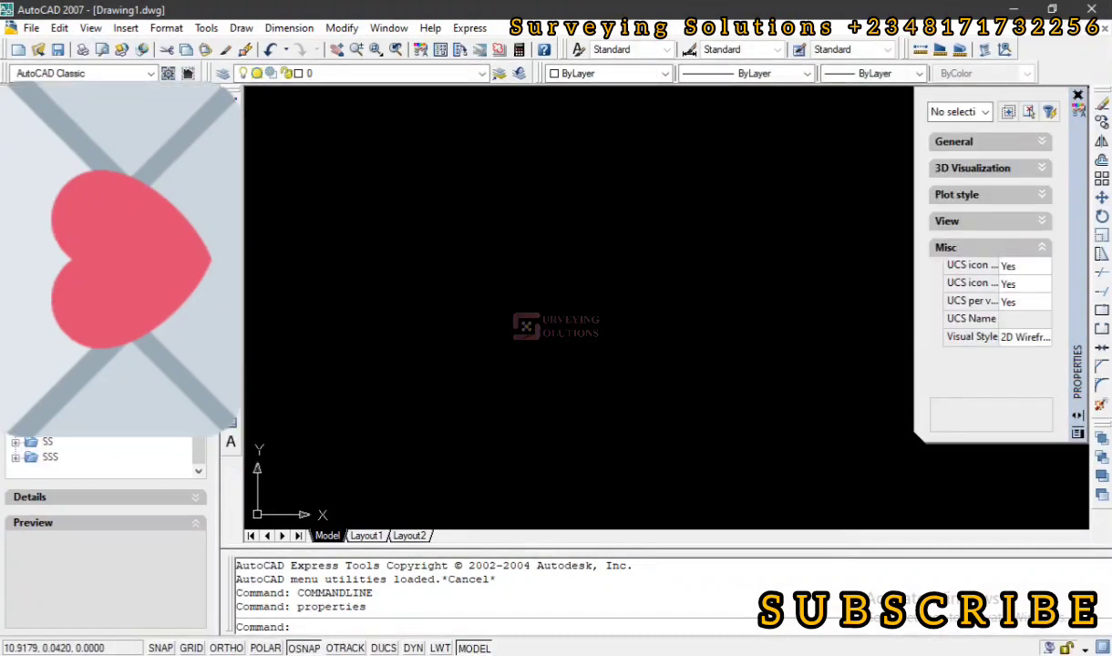
click(15, 444)
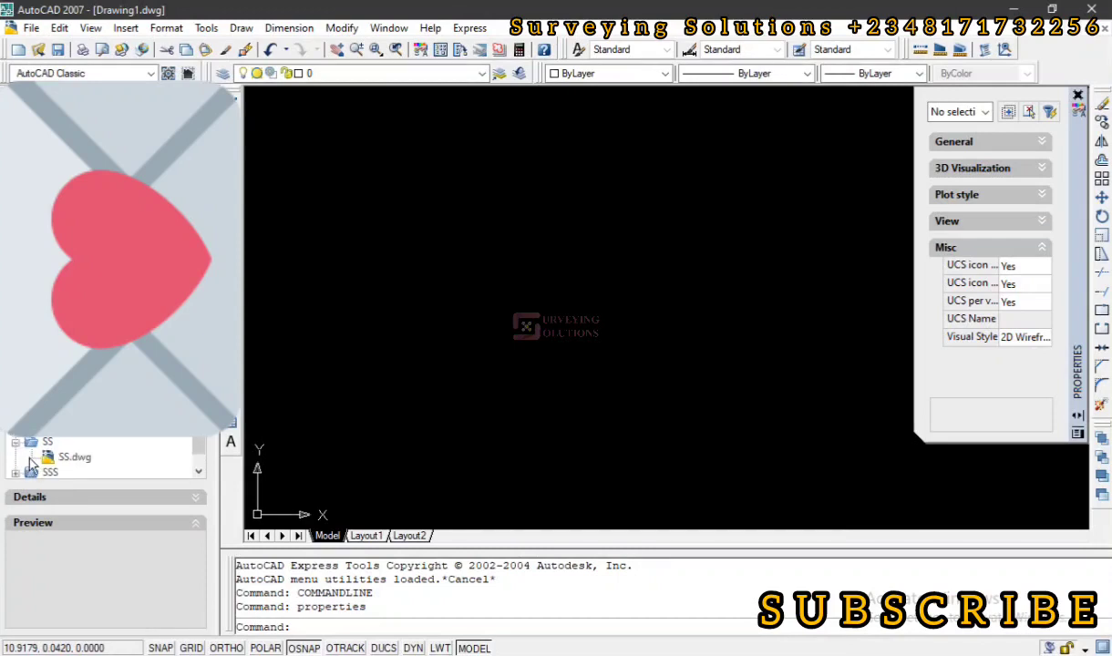
click(15, 459)
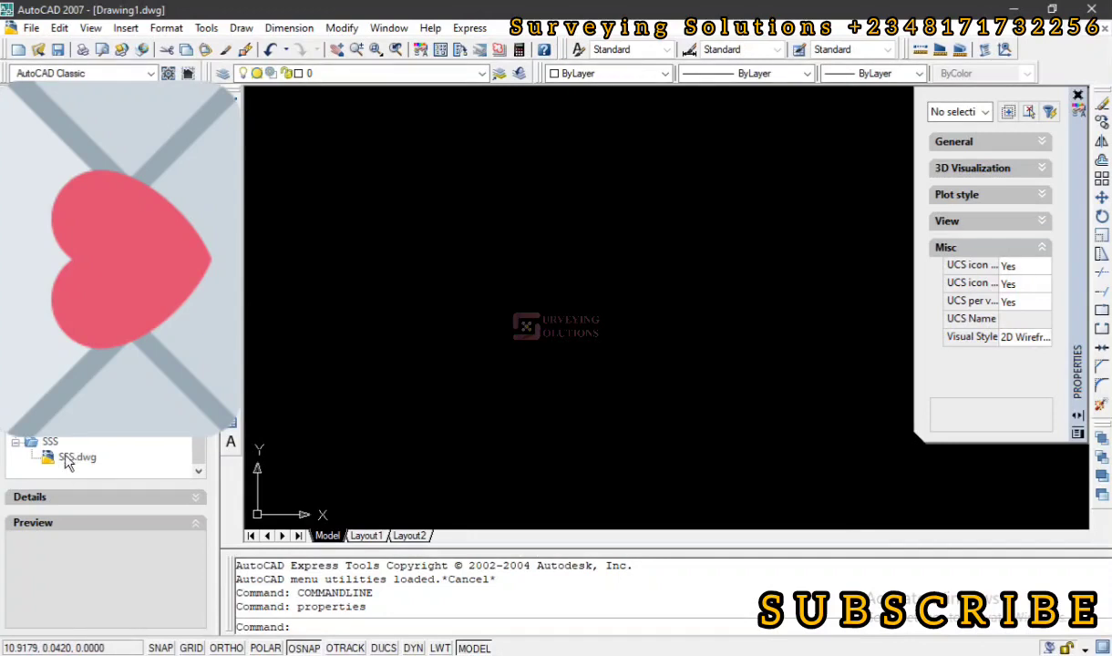
click(73, 425)
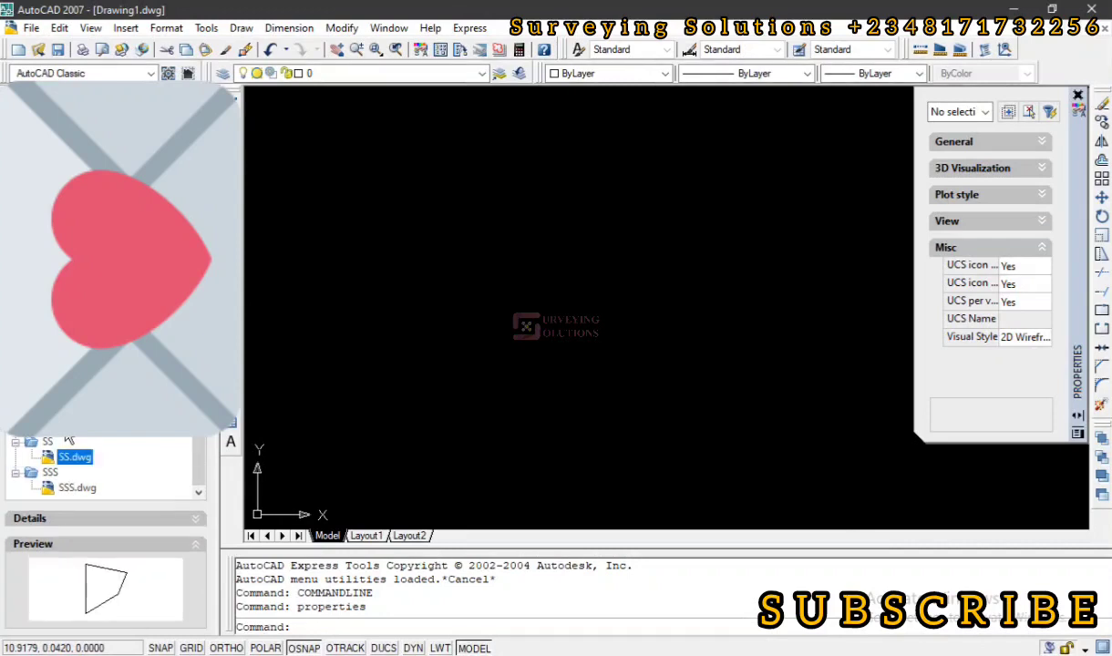
click(78, 489)
click(73, 459)
Step: Open SS.dwg from DesignCenter and delete its quadrilateral, then select SSS.dwg in the tree
right_click(68, 460)
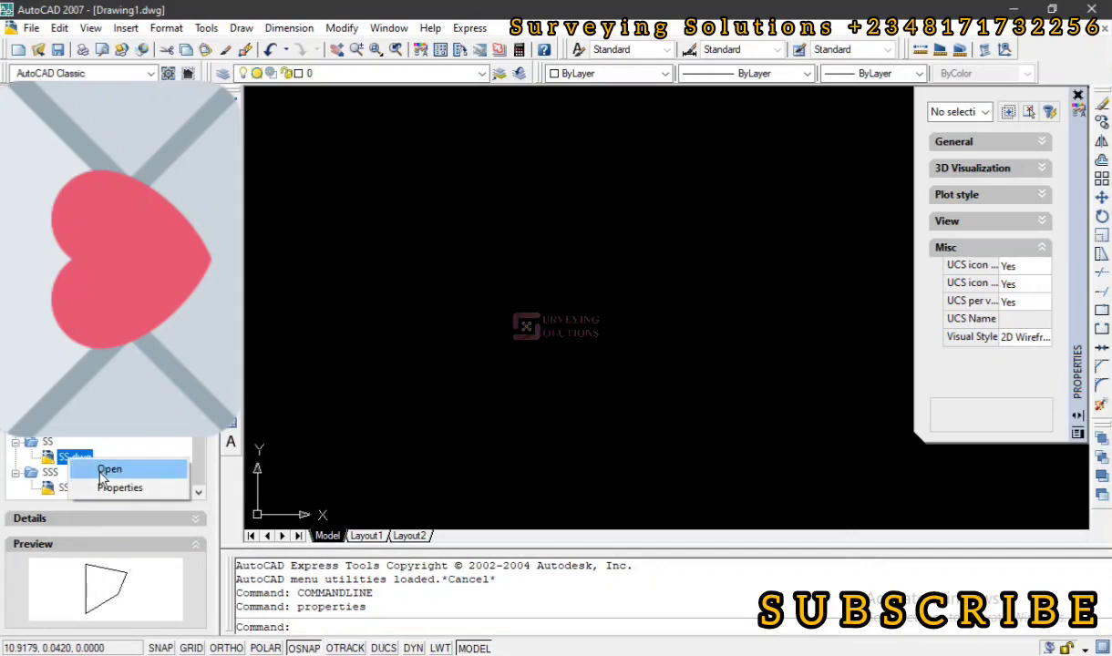
click(105, 470)
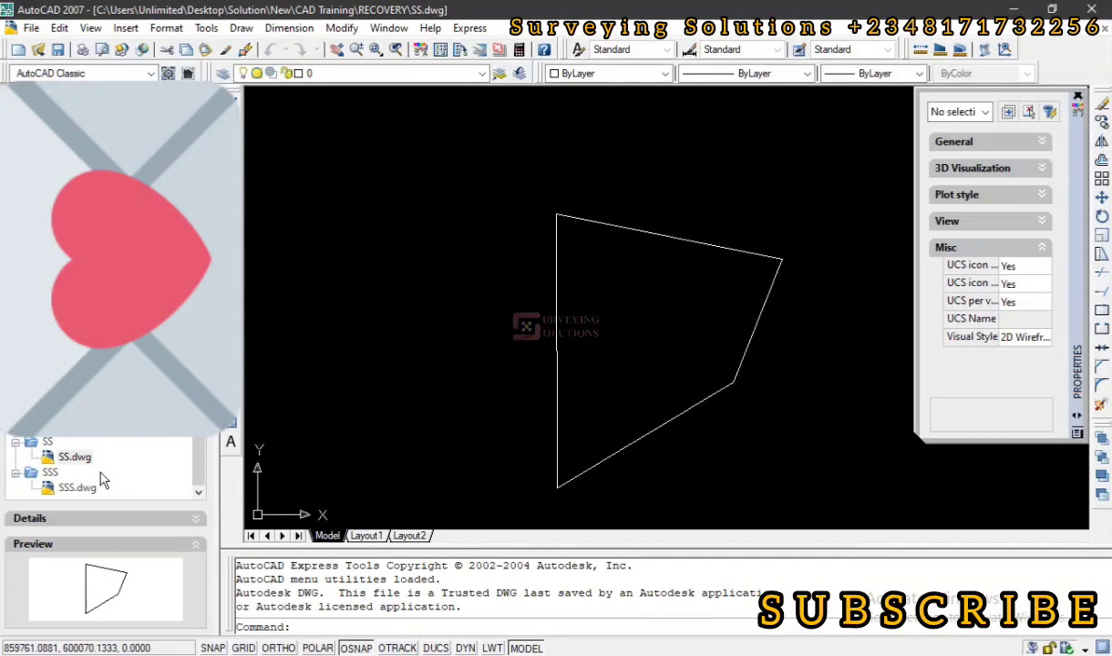
click(556, 355)
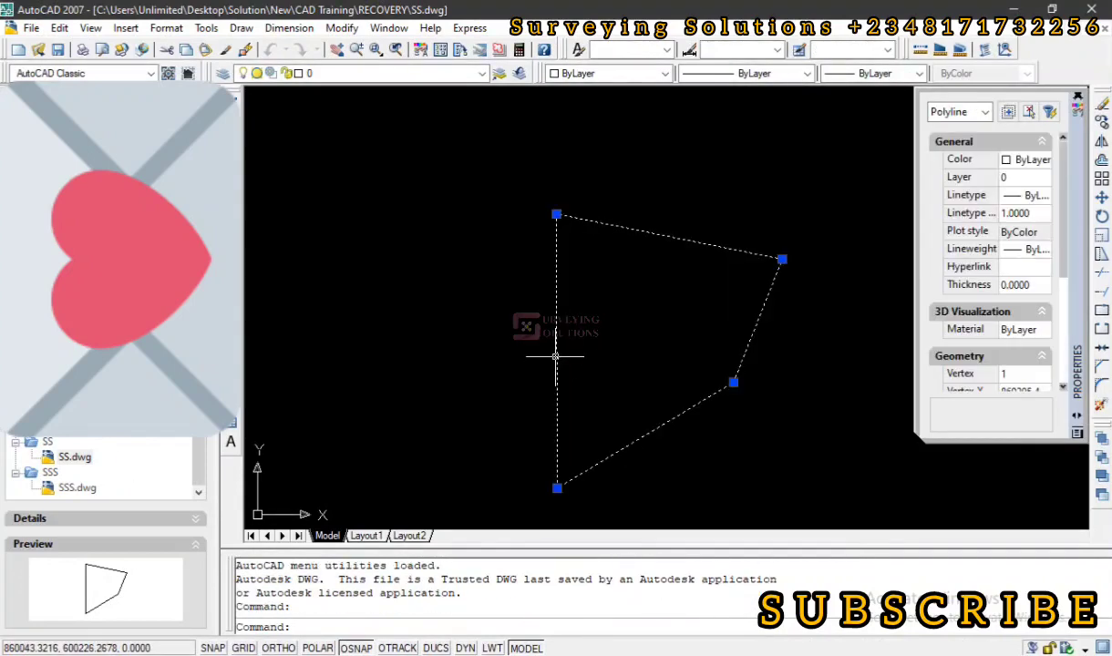
key(Delete)
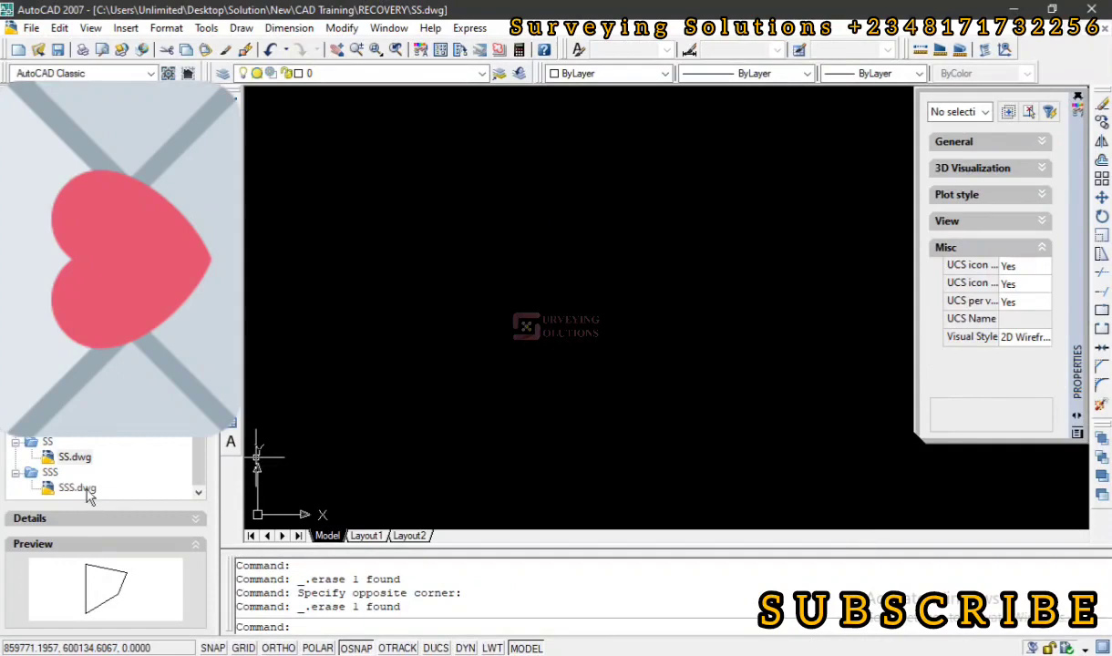
click(87, 490)
right_click(88, 492)
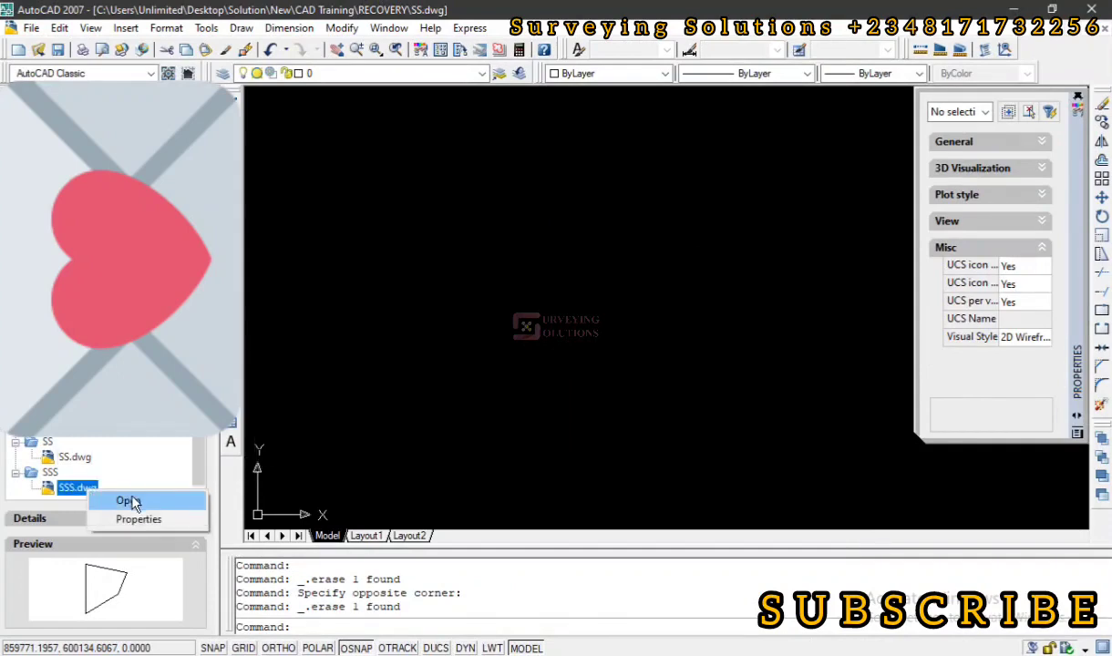
Step: Open SSS.dwg from its DesignCenter shortcut menu to display the quadrilateral
click(128, 502)
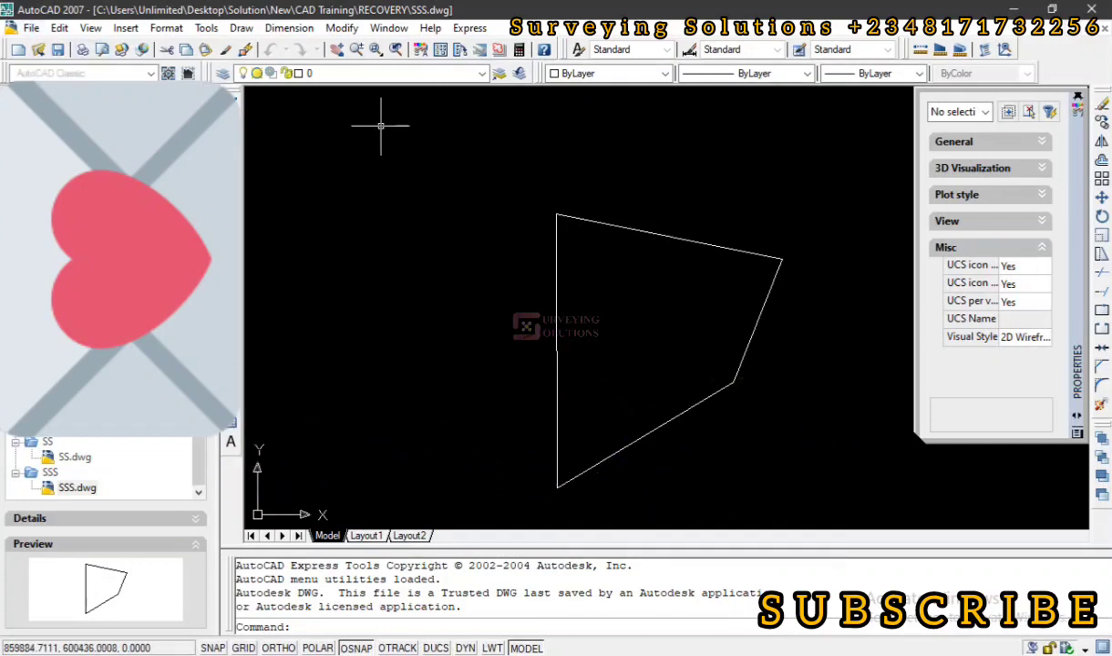
Step: Show the File menu with its recent drawings and Drawing Utilities entries
click(31, 28)
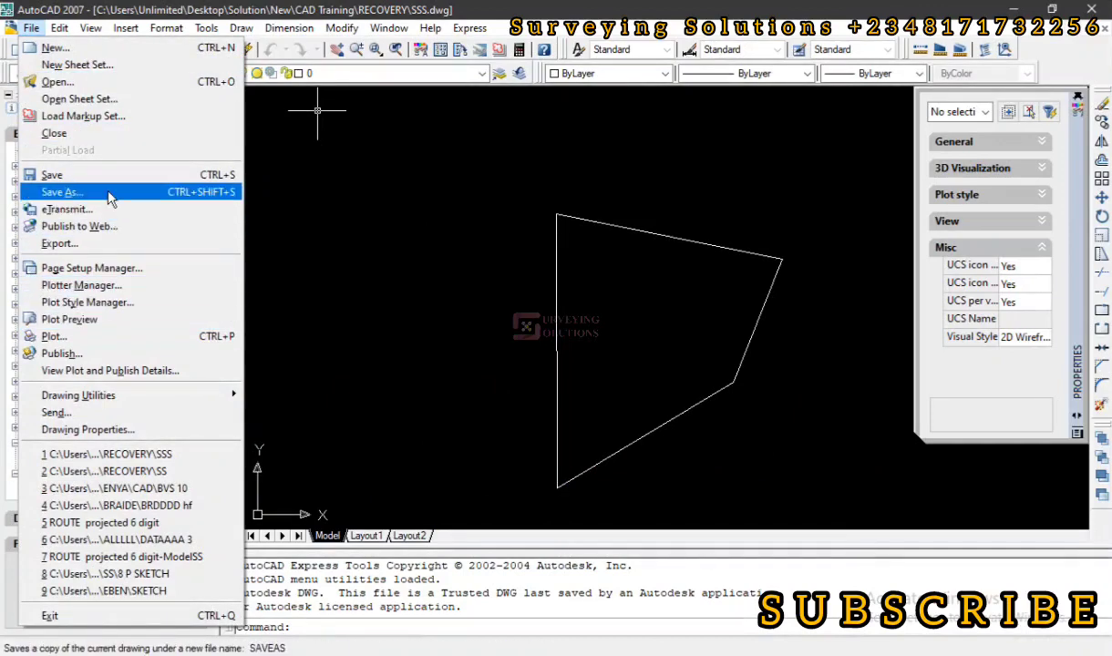
click(32, 28)
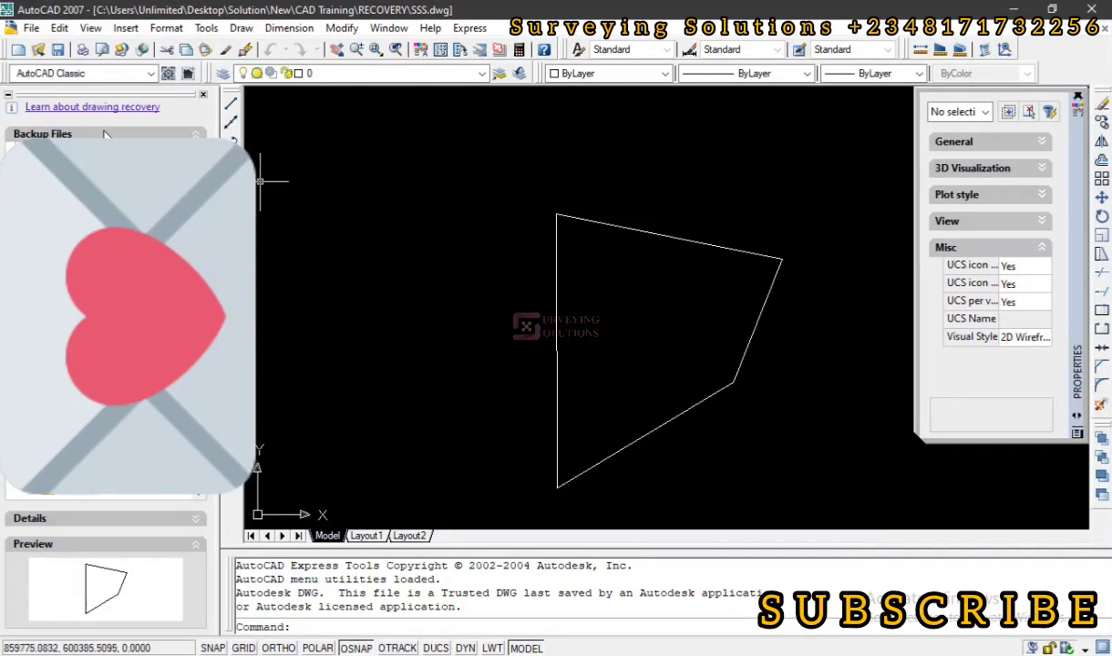
click(32, 28)
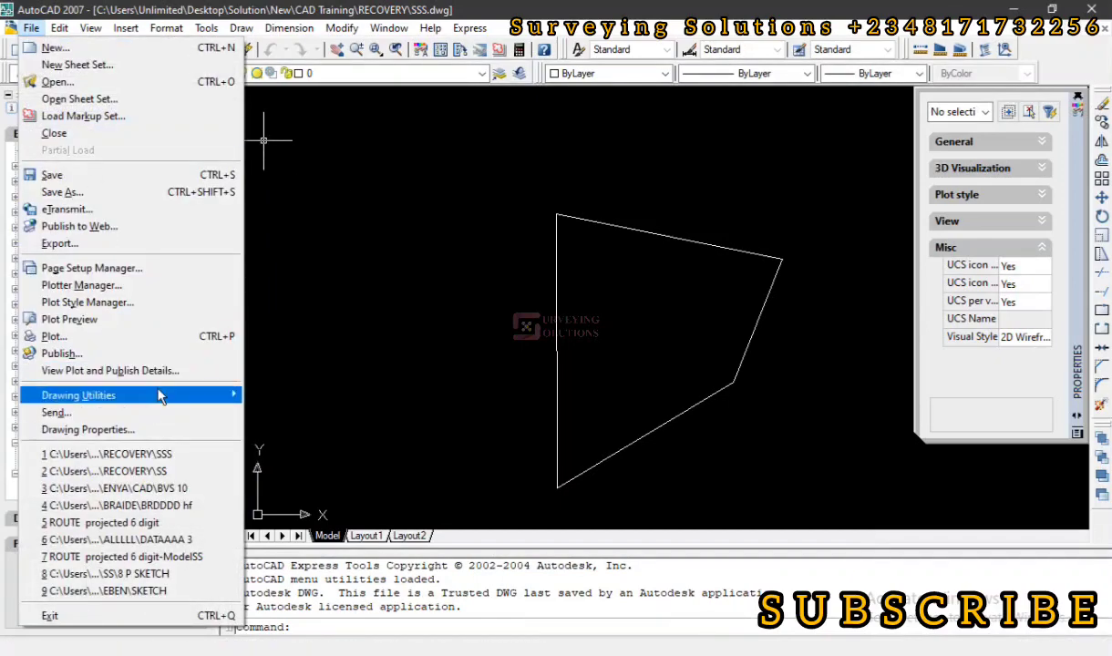
Step: Launch the Drawing Recovery Manager from File > Drawing Utilities
mouse_move(160, 395)
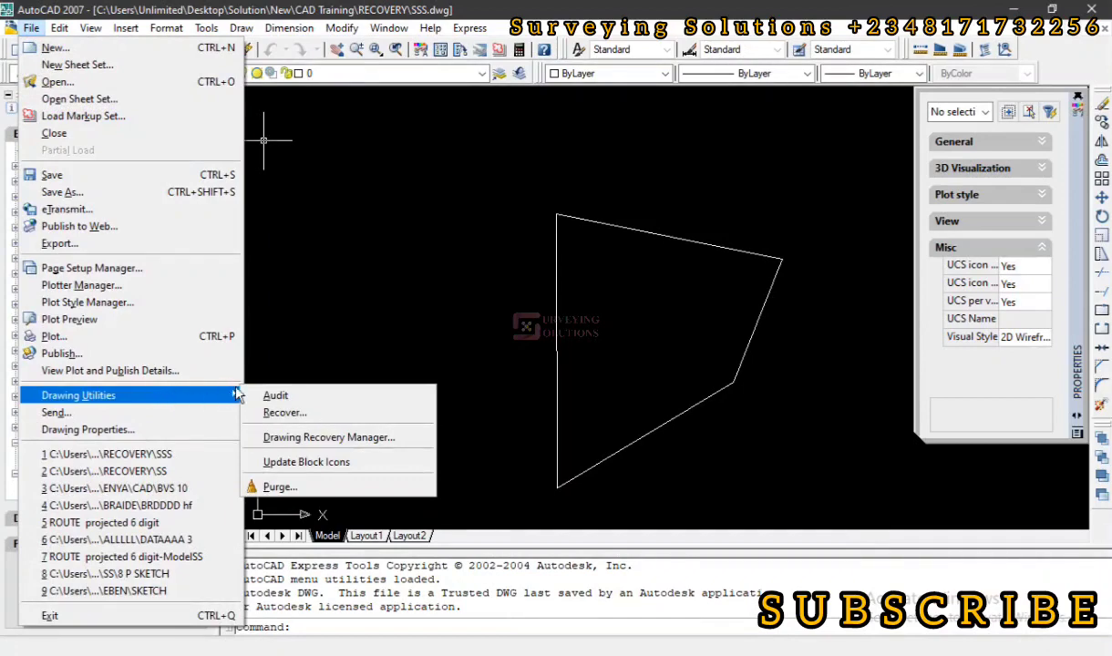
click(308, 439)
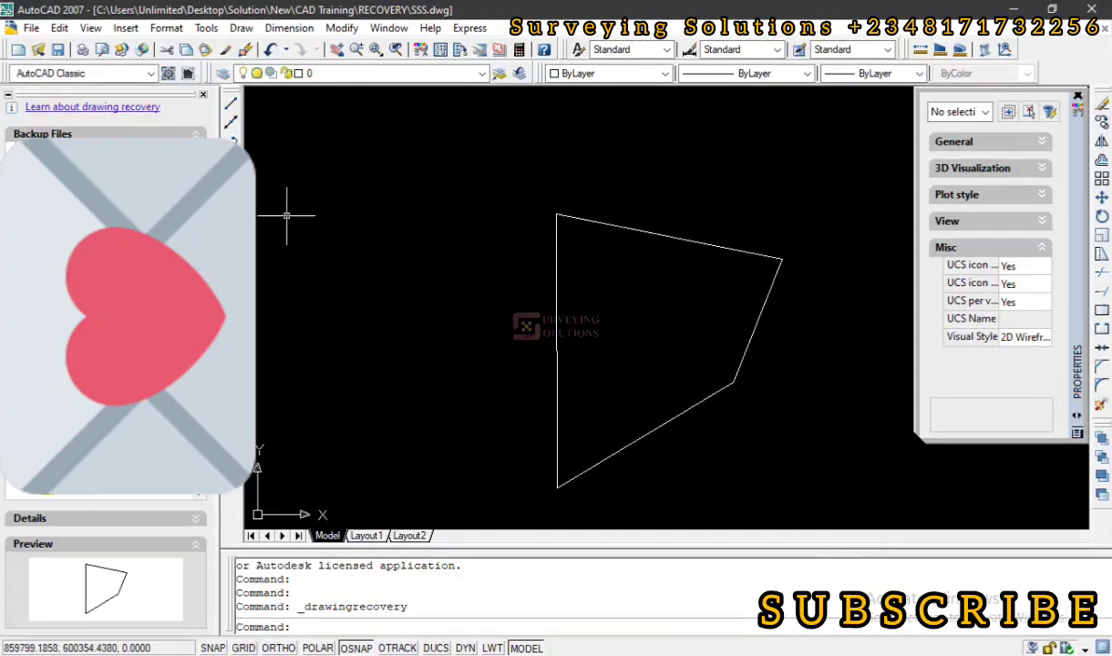
Step: Close the Drawing Recovery Manager palette and zoom to extents on the recovered quadrilateral
click(204, 97)
key(Escape)
key(Escape)
key(Escape)
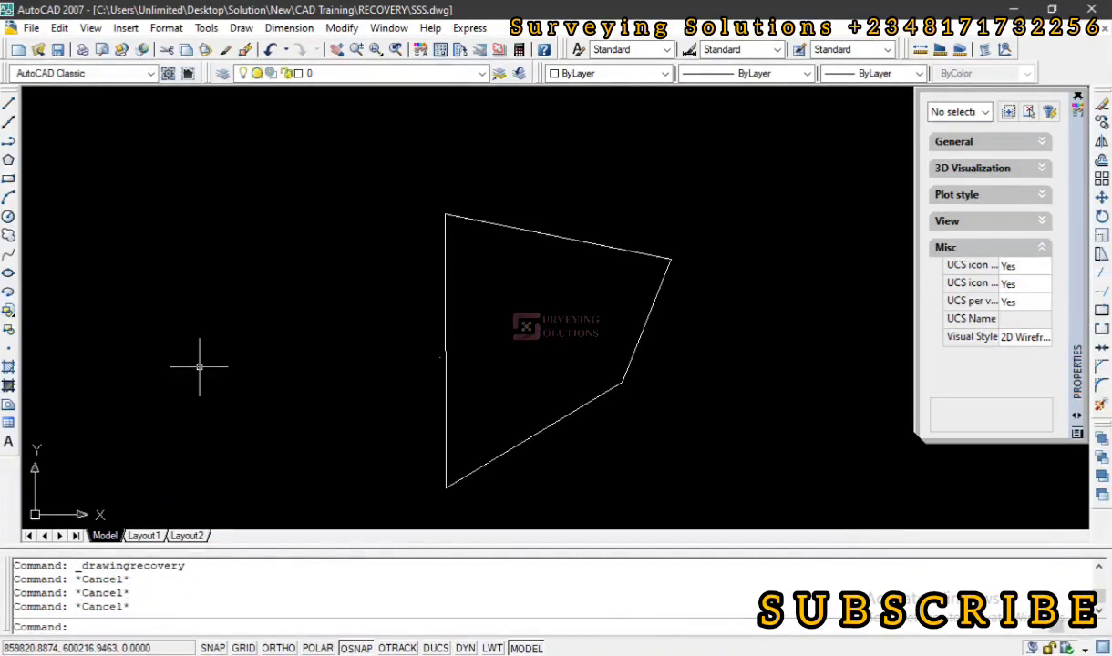
text(z)
key(Return)
text(e)
key(Return)
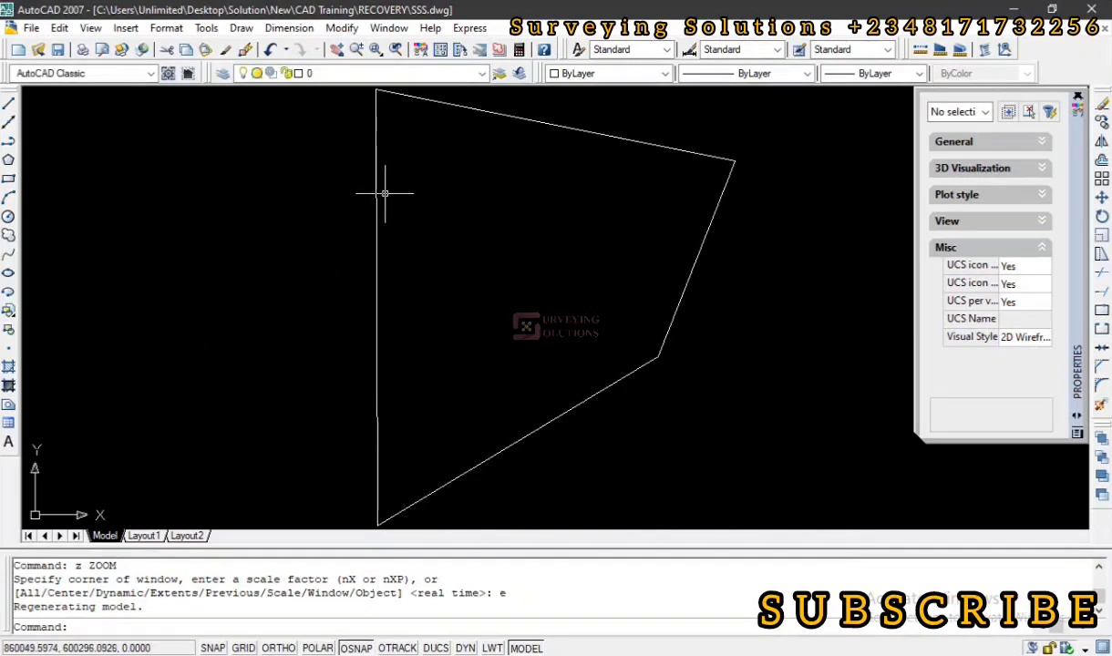
scroll(385, 193, down, 2)
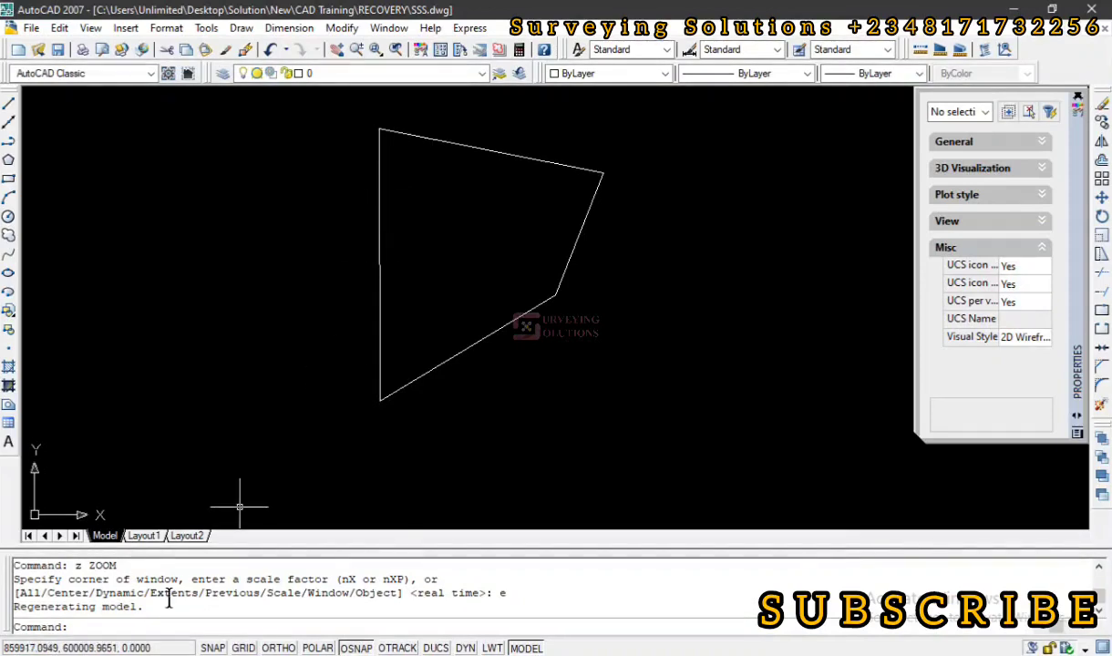
key(Escape)
key(Escape)
key(Escape)
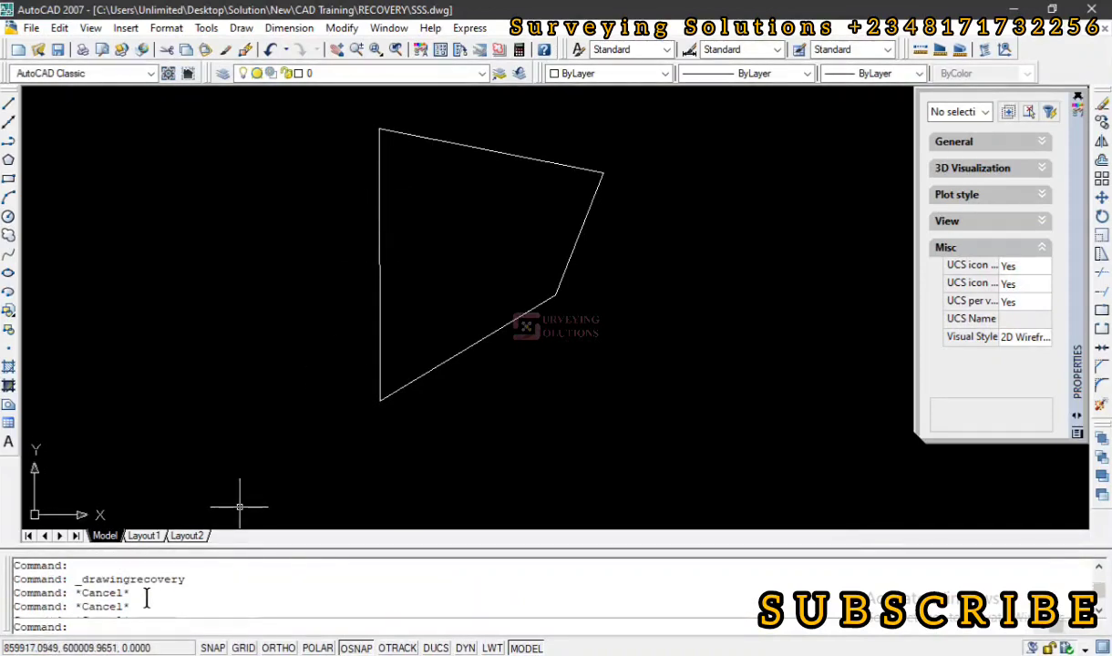